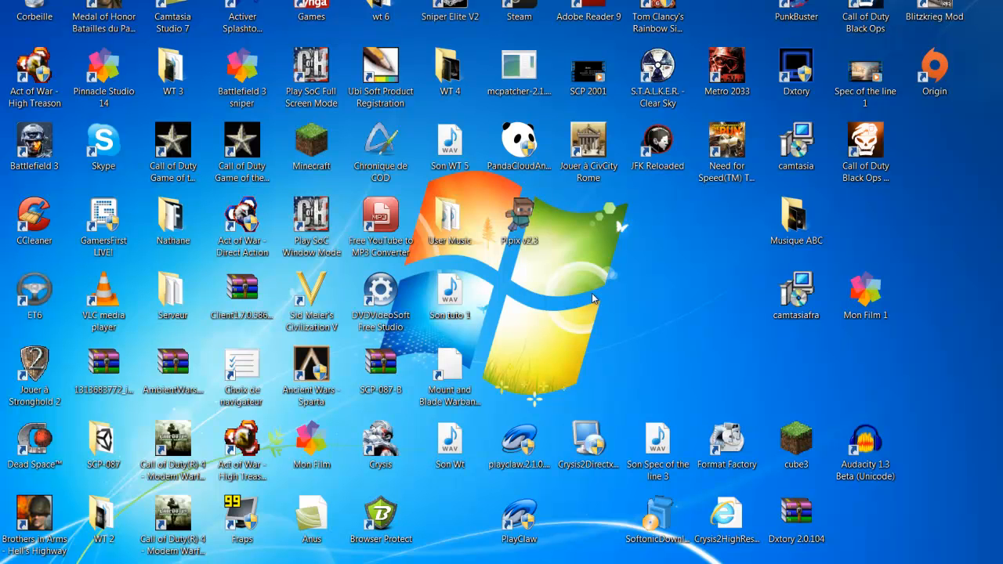
Open AMD VISION Engine Control Center from the desktop, reposition its window, and show the Graphics OverDrive settings
right_click(591, 295)
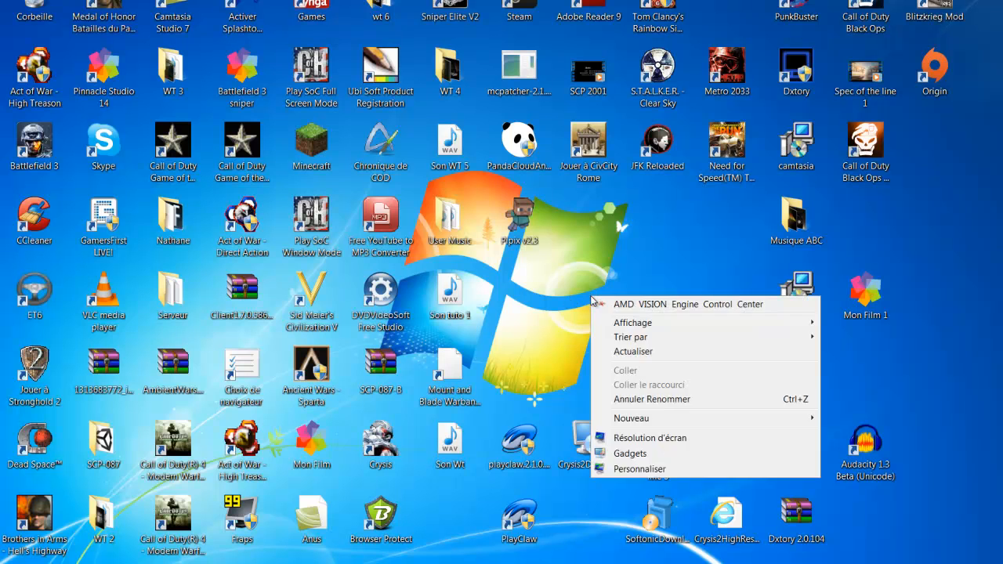
left_click(656, 306)
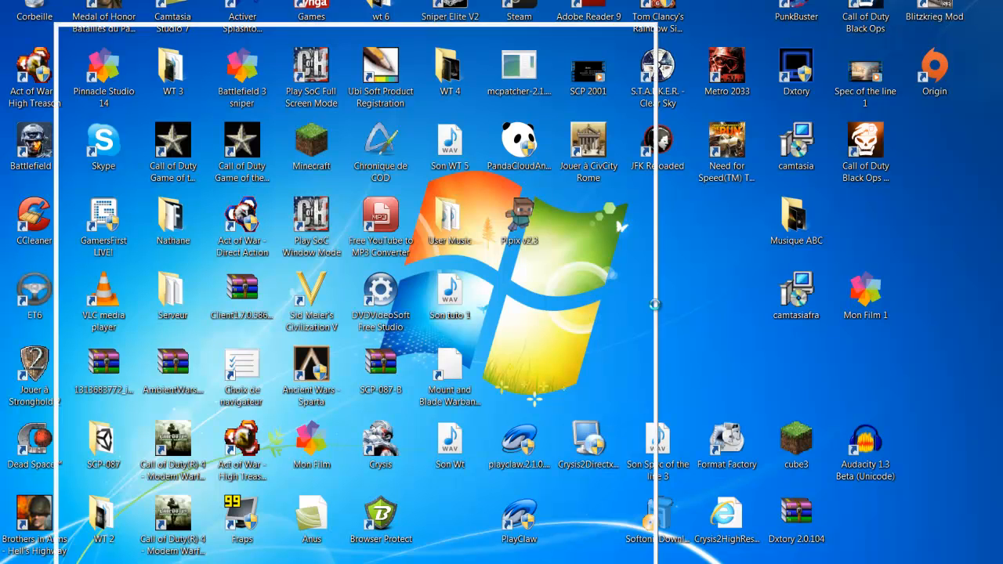
left_click_drag(351, 52, 305, 2)
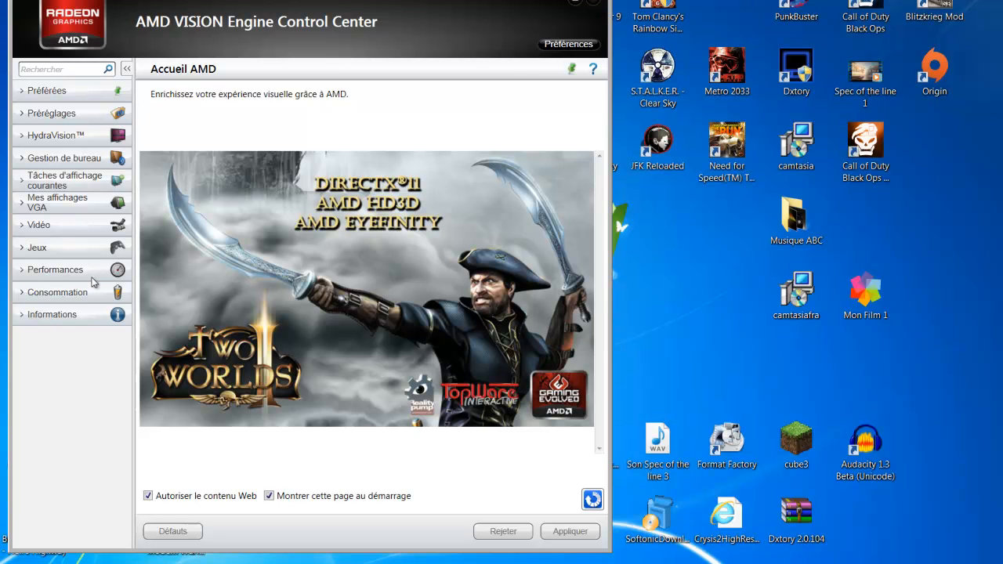
left_click(57, 274)
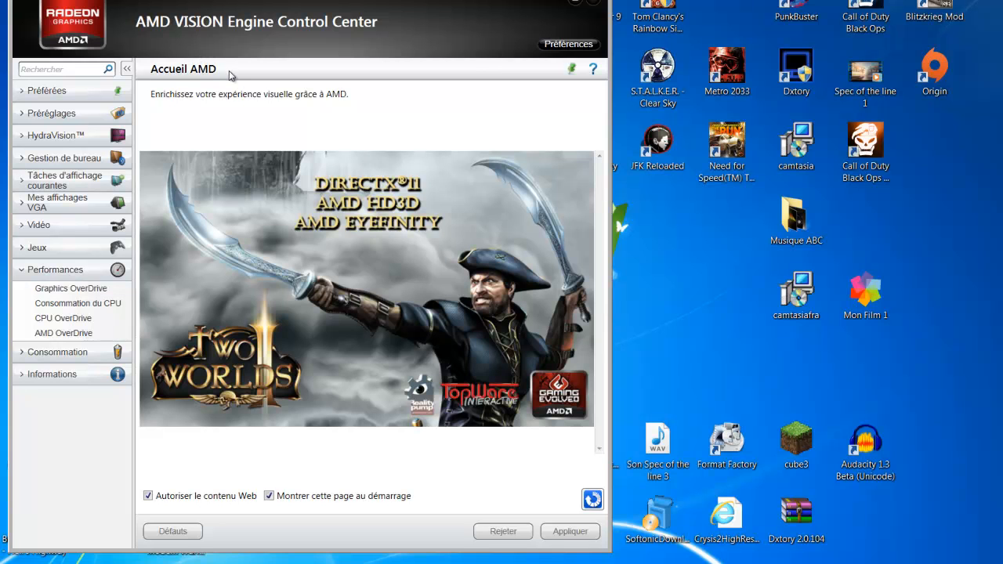
left_click(70, 292)
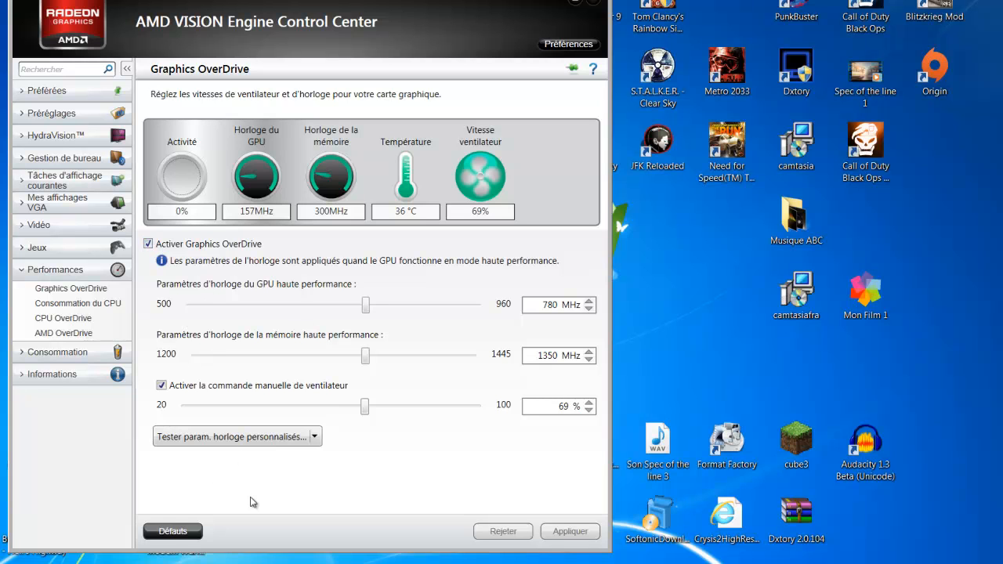
Reset the OverDrive settings to defaults and apply high-performance clocks of 870 MHz for the GPU and 1380 MHz for the memory
left_click(177, 532)
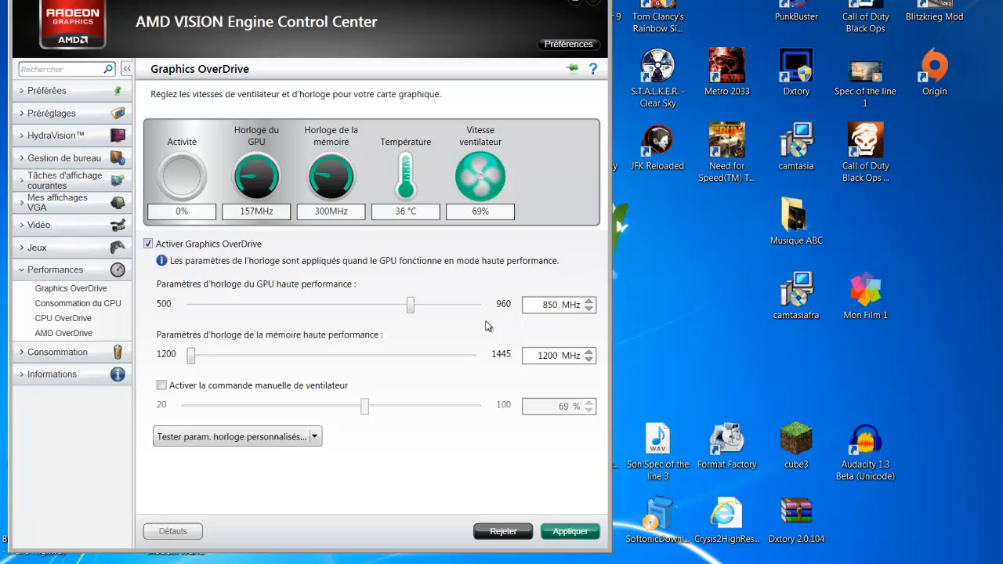
double_click(558, 307)
left_click(506, 305)
left_click_drag(412, 311, 423, 311)
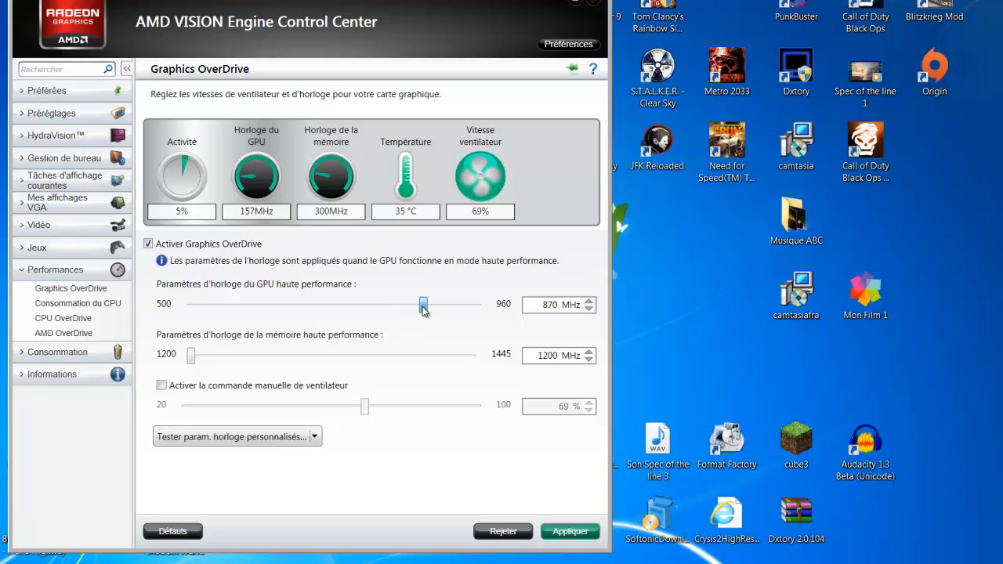
left_click_drag(193, 356, 402, 373)
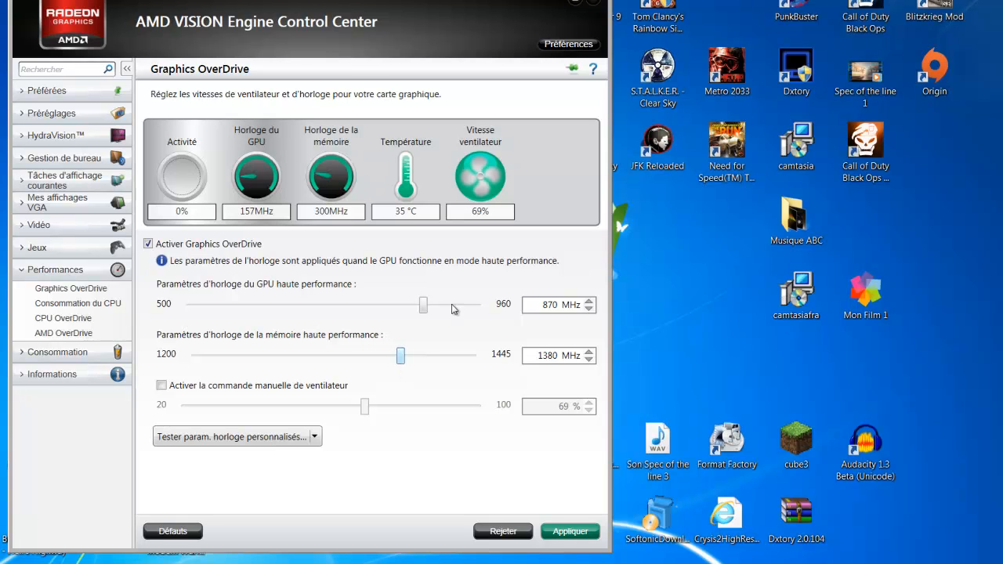
left_click(566, 527)
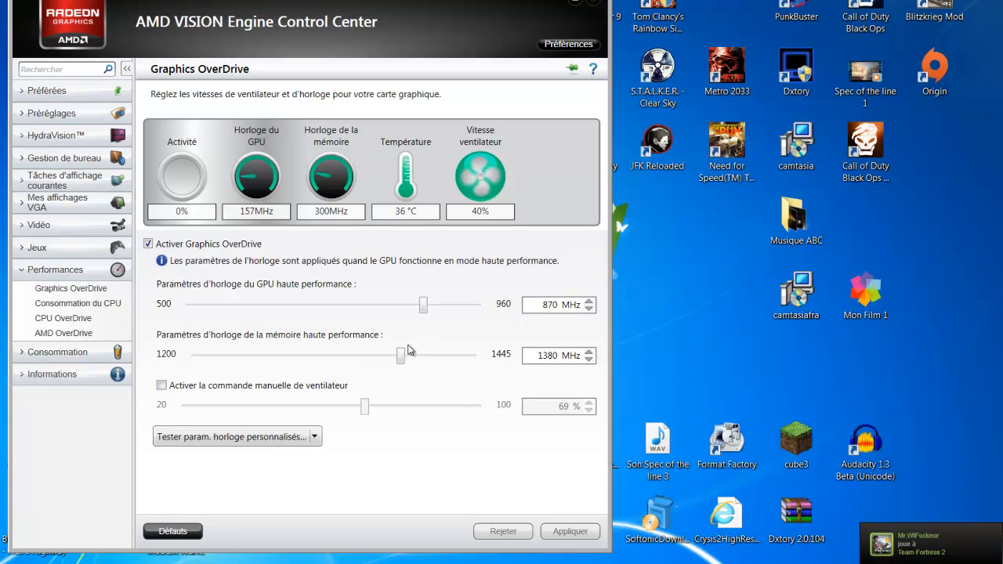
Lower the GPU clock to 850 MHz, enable manual fan control at 100 %, and apply the settings
left_click_drag(424, 306, 412, 308)
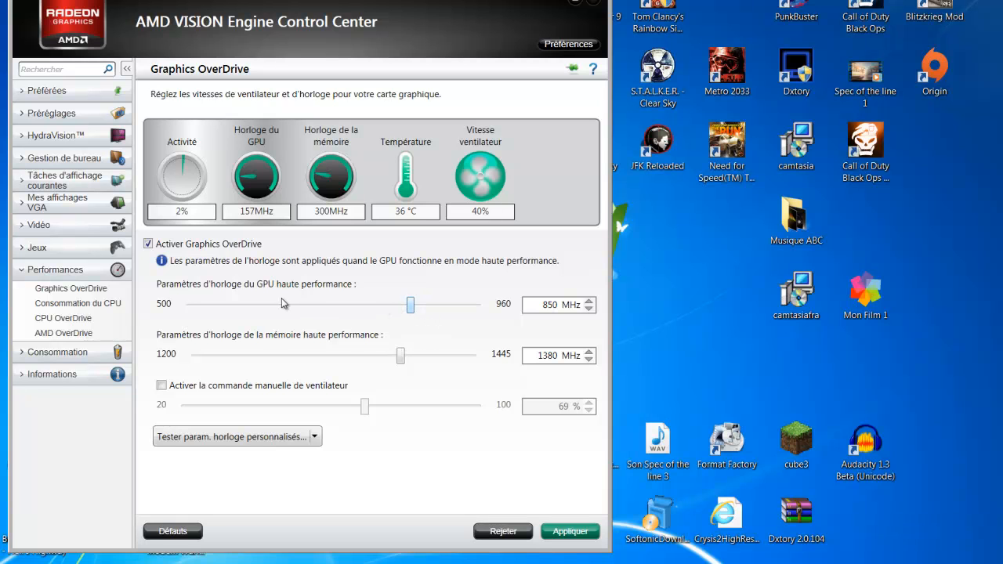
left_click(162, 385)
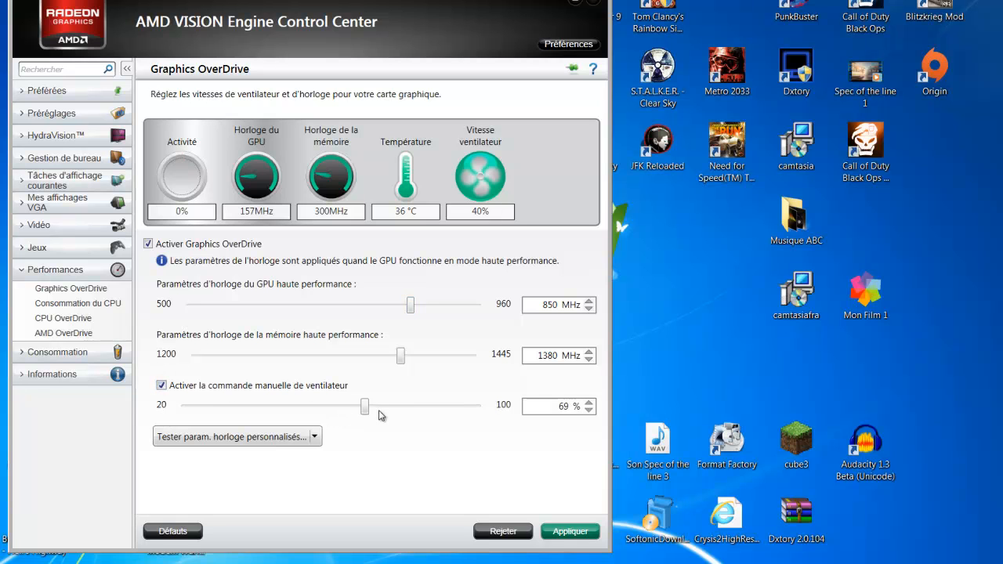
left_click_drag(365, 414, 481, 410)
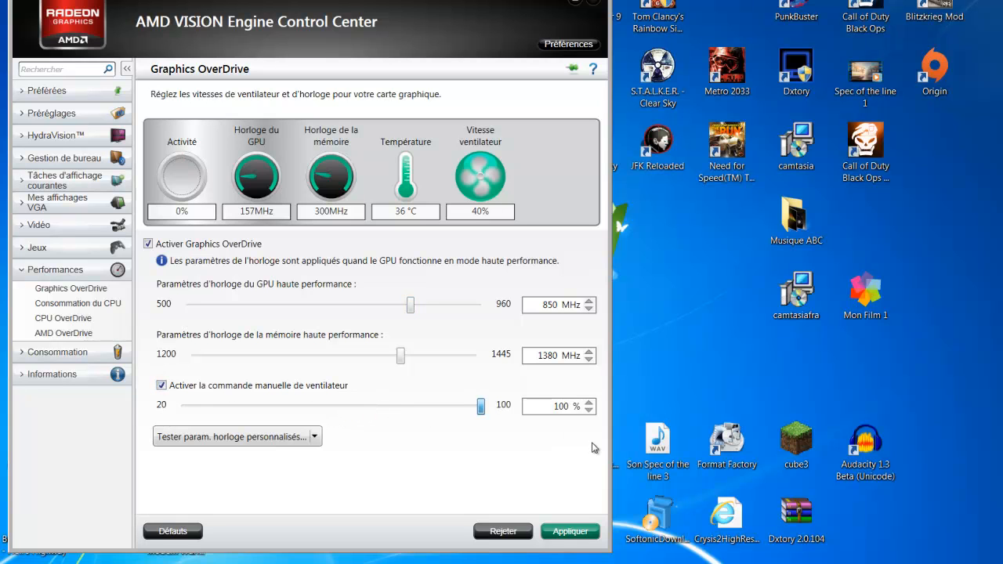
left_click(577, 538)
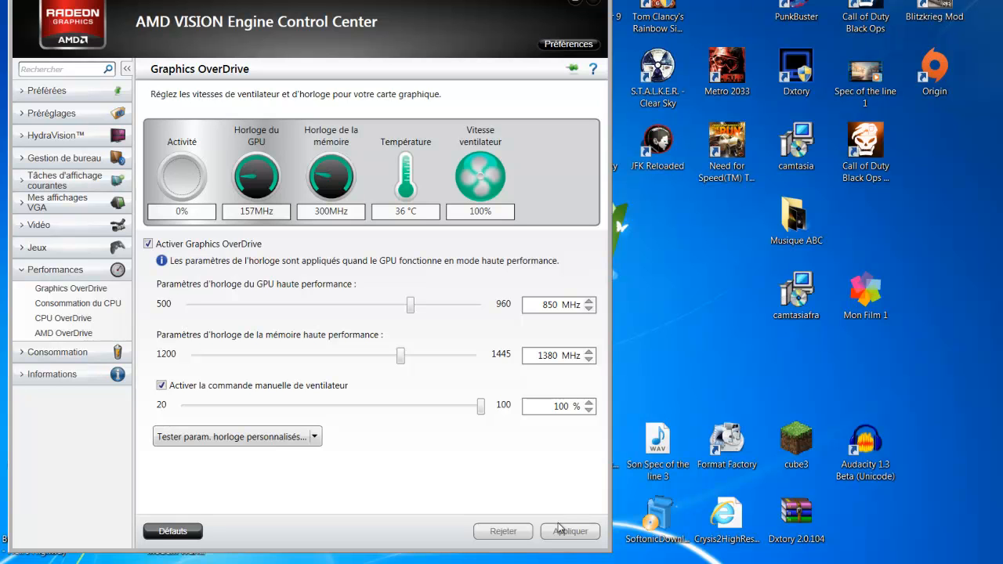
Reduce the manual fan speed to 60 % and then to 53 %, applying each setting
left_click_drag(480, 406, 330, 413)
left_click(564, 532)
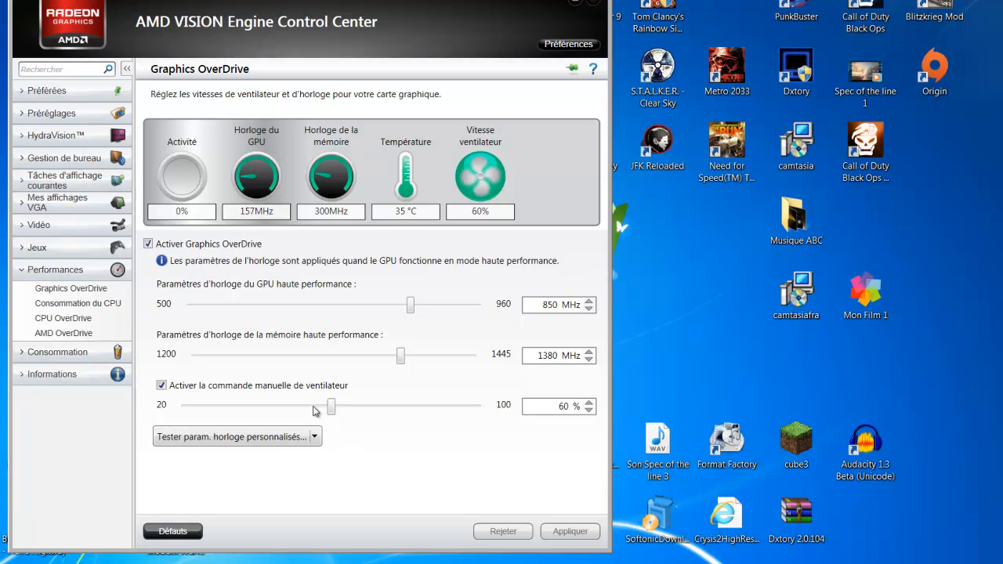
left_click_drag(330, 407, 305, 407)
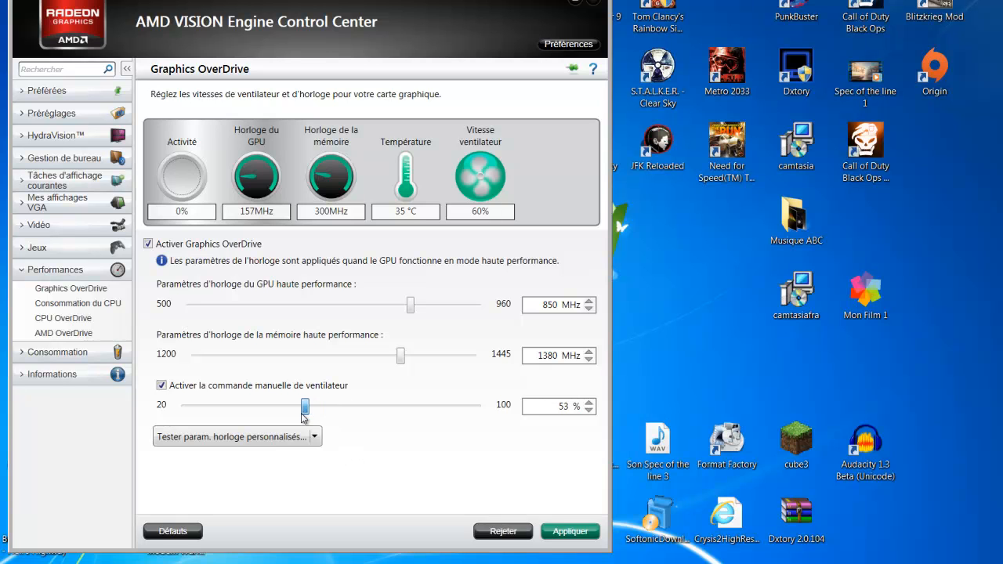
left_click(570, 533)
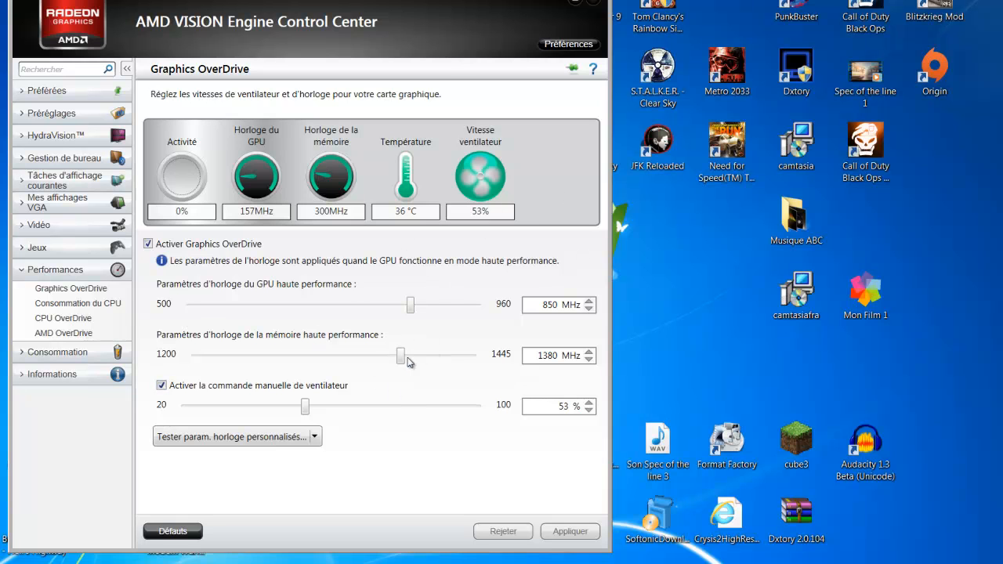
Try clocks of 810 MHz GPU and 1365 MHz memory, then raise them to 870 MHz and 1380 MHz and apply
left_click_drag(401, 357, 384, 358)
left_click_drag(409, 309, 386, 312)
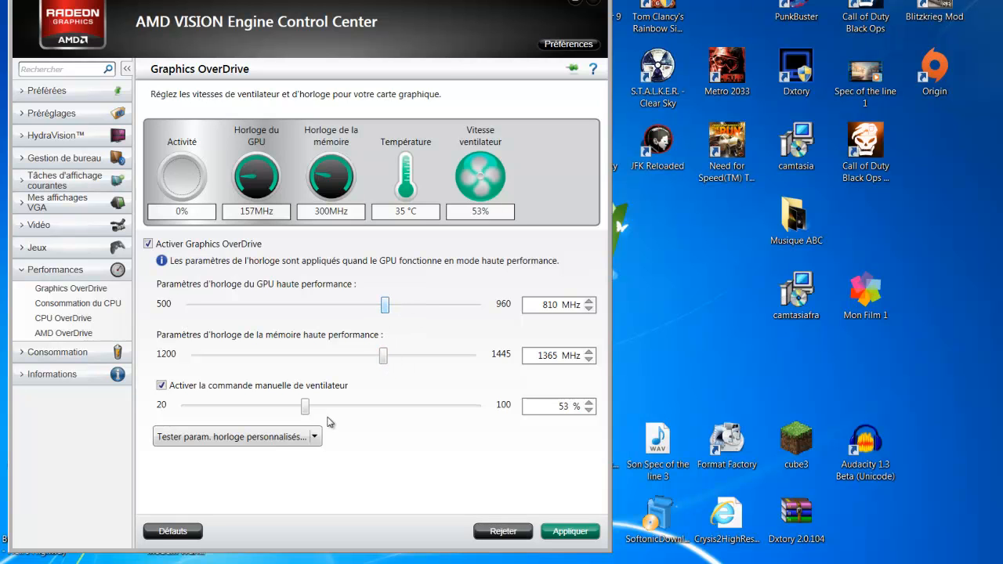
left_click_drag(384, 311, 426, 310)
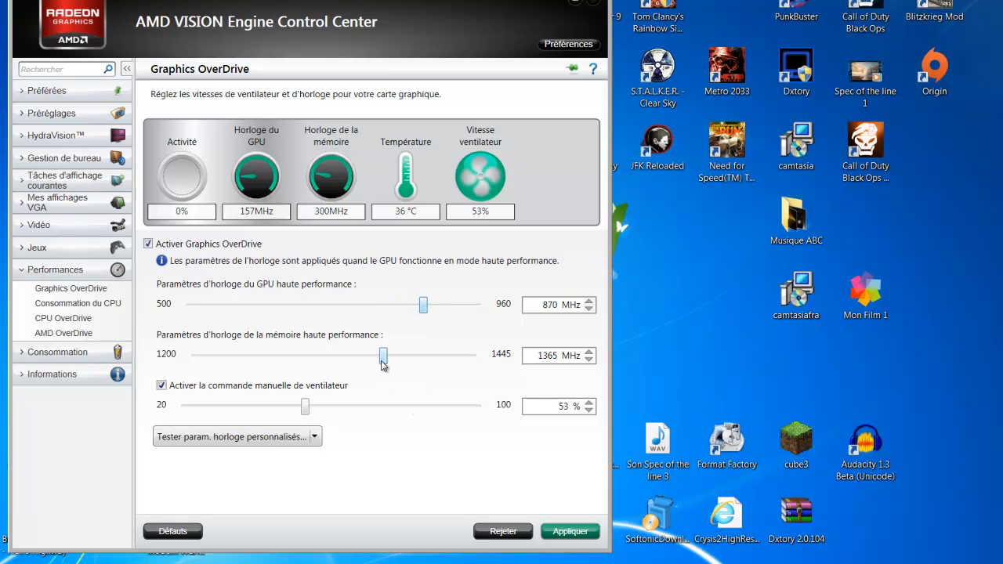
left_click_drag(383, 362, 402, 365)
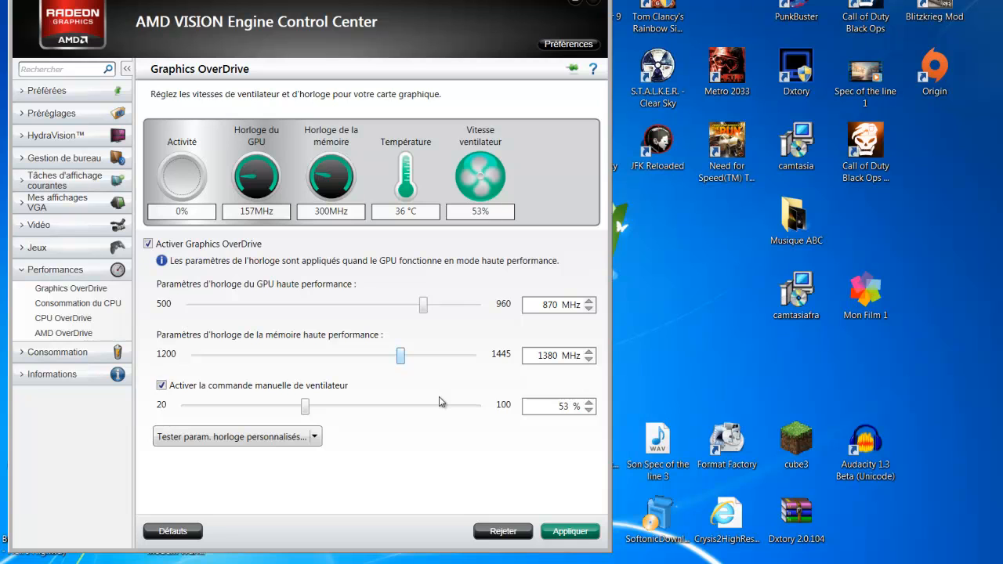
left_click(586, 538)
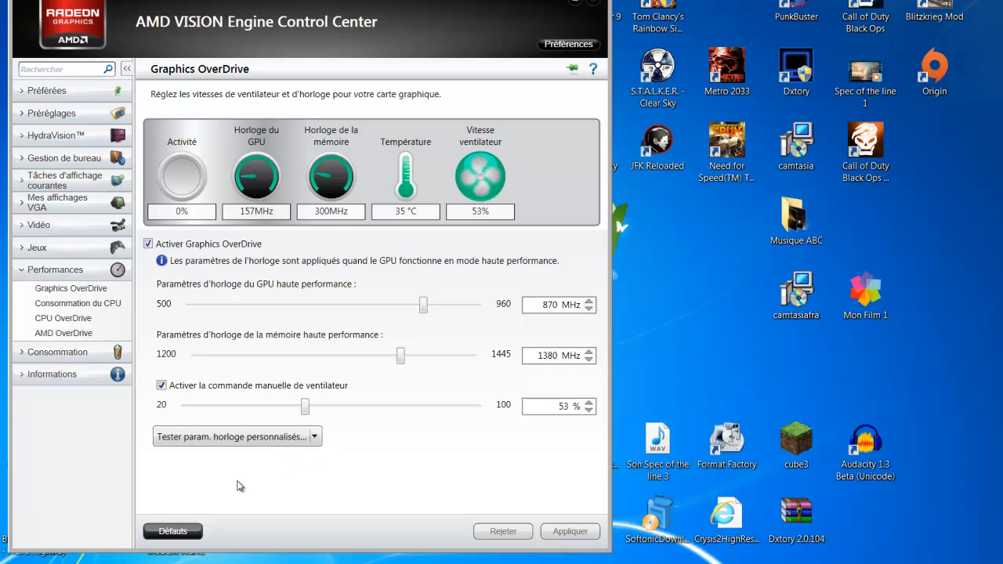
Run the test of the custom clock settings and accept the tested values
left_click(191, 444)
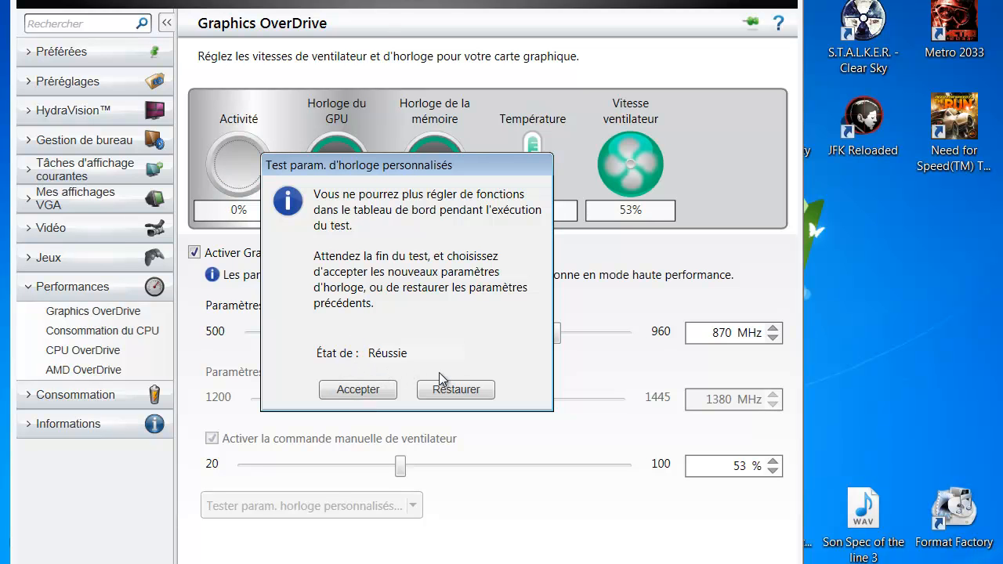
left_click(375, 397)
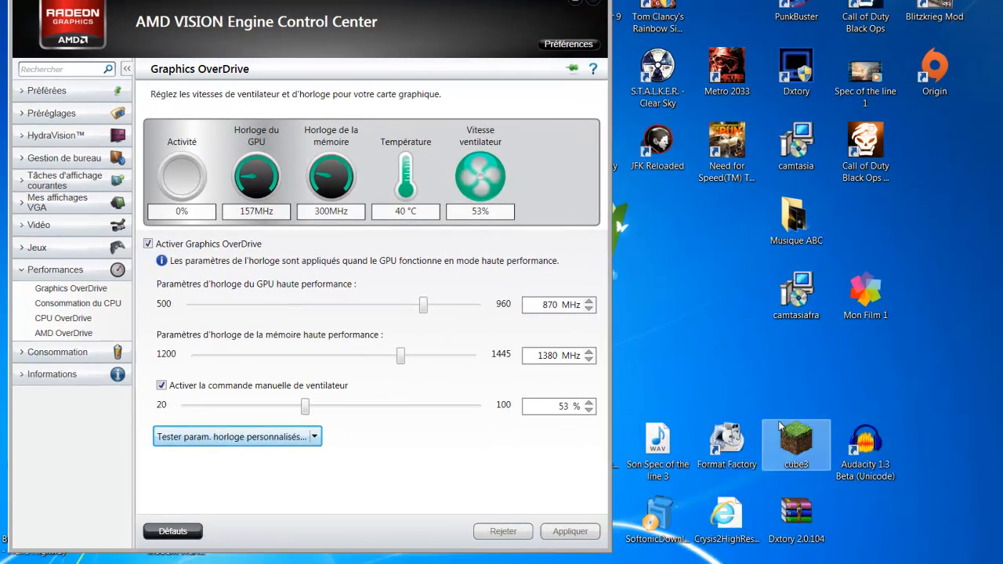
Reposition the control center window near the screen edge and widen it on both sides
left_click_drag(474, 23, 690, 46)
left_click_drag(681, 111, 492, 11)
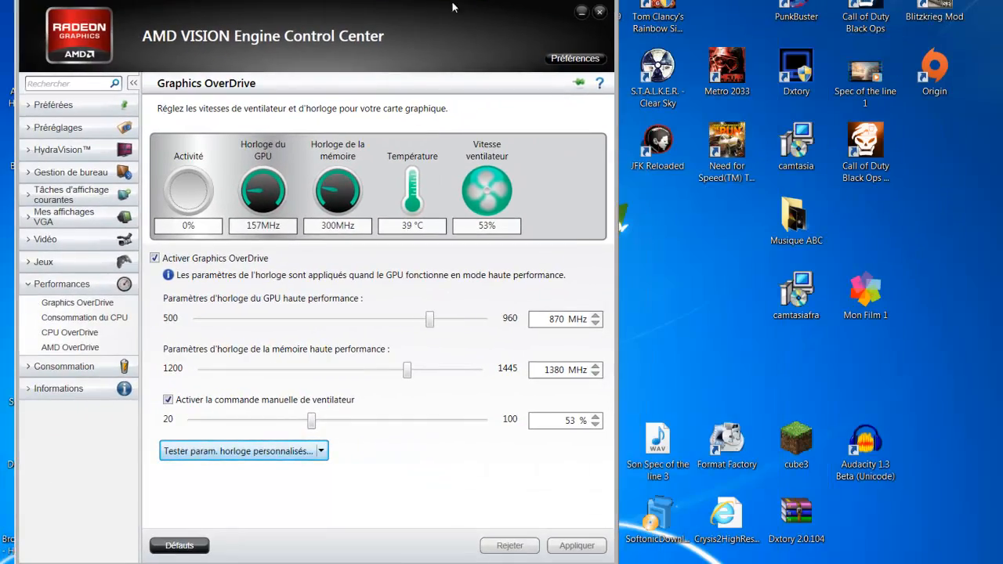
mouse_move(443, 2)
left_mouse_down()
mouse_move(441, 67)
mouse_move(441, 0)
left_mouse_up()
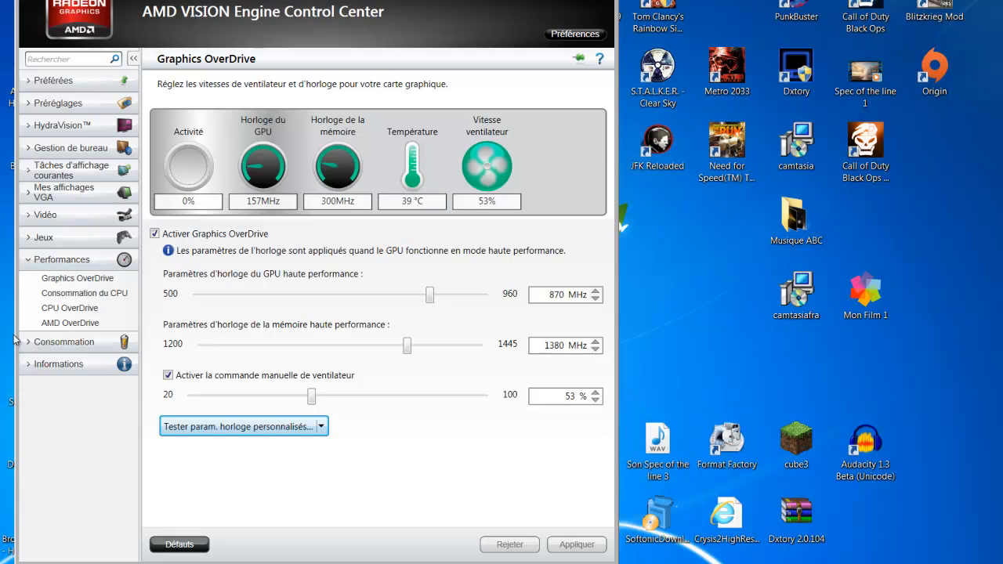
left_click_drag(13, 323, 0, 320)
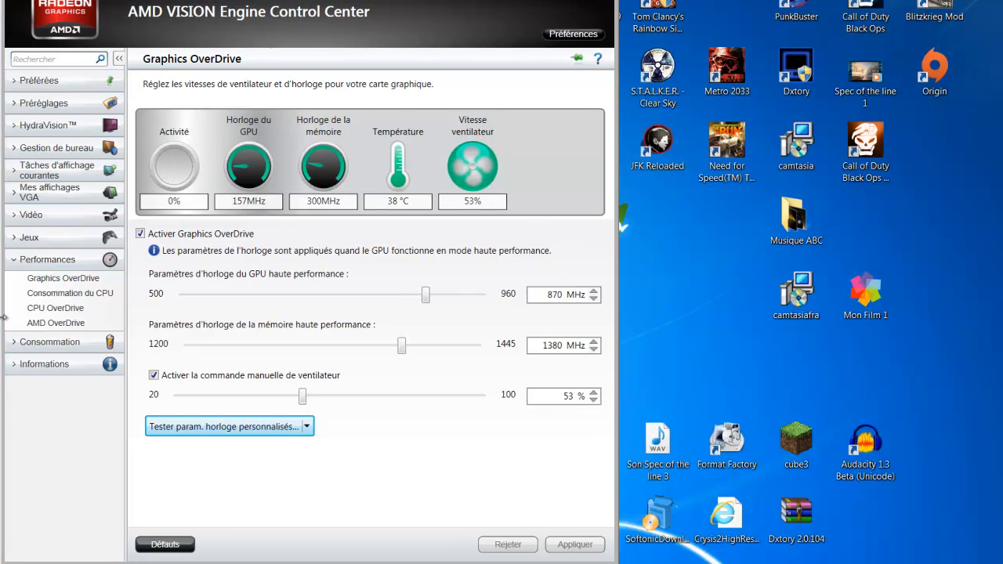
mouse_move(619, 236)
left_mouse_down()
mouse_move(636, 237)
mouse_move(616, 239)
left_mouse_up()
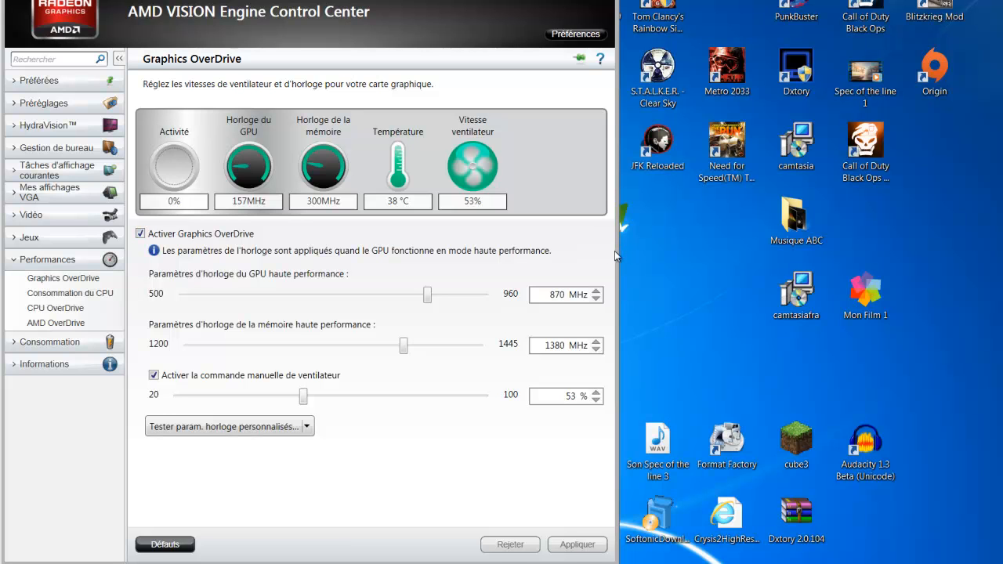
left_click_drag(618, 257, 697, 252)
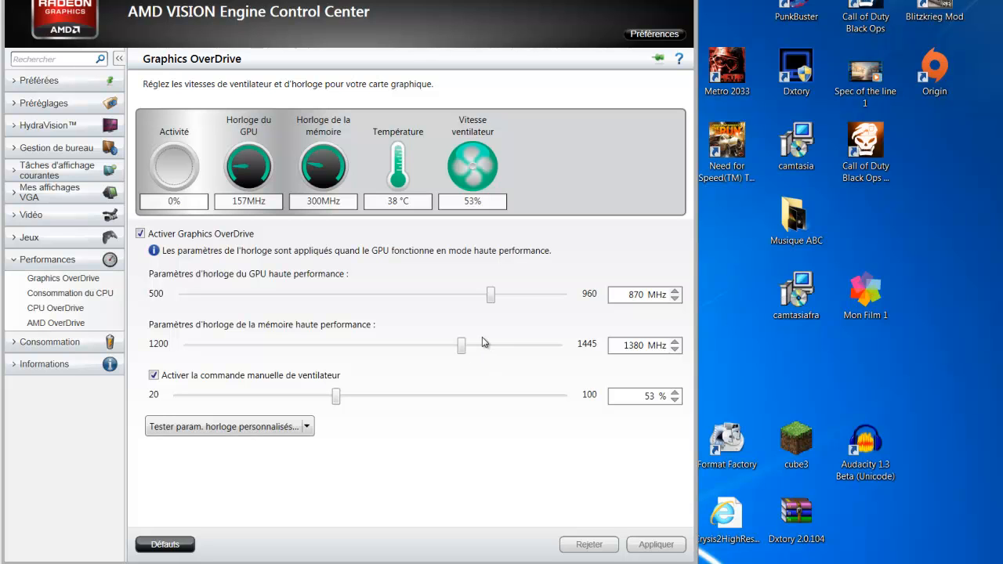
Try GPU clocks of 845, 815 and 830 MHz with memory clocks of 1370, 1365 and 1375 MHz, respectively
left_click_drag(490, 298, 470, 305)
left_click_drag(462, 345, 446, 347)
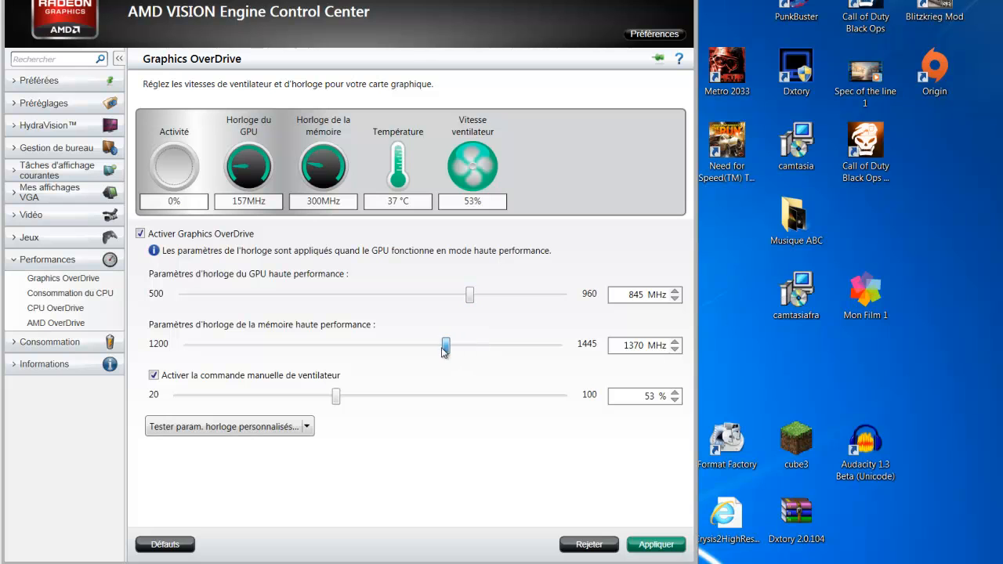
left_click_drag(468, 295, 445, 296)
left_click_drag(447, 350, 436, 358)
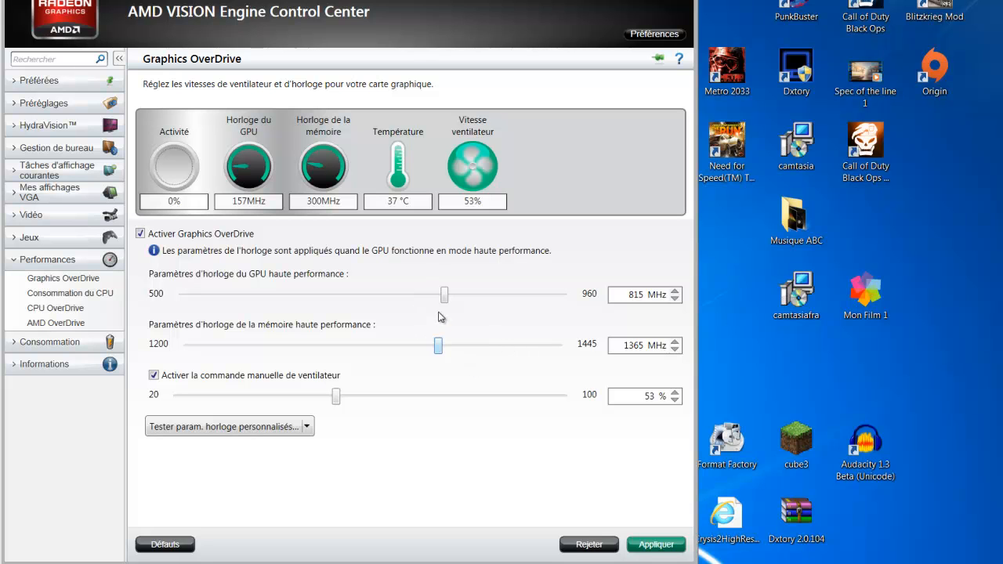
left_click_drag(445, 296, 458, 298)
left_click_drag(438, 346, 456, 346)
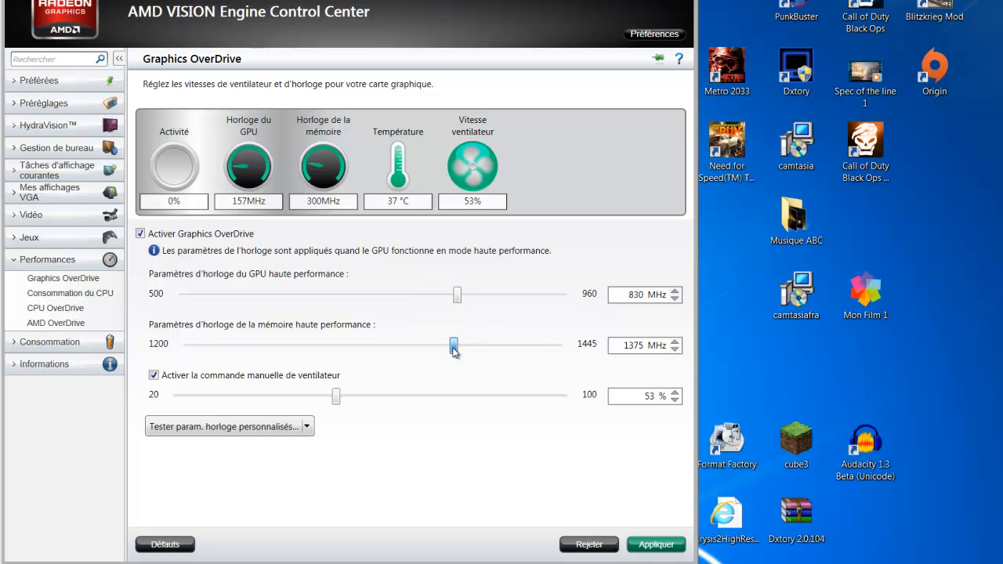
Restore the default GPU clock, memory clock and fan control settings in Graphics OverDrive
left_click(165, 544)
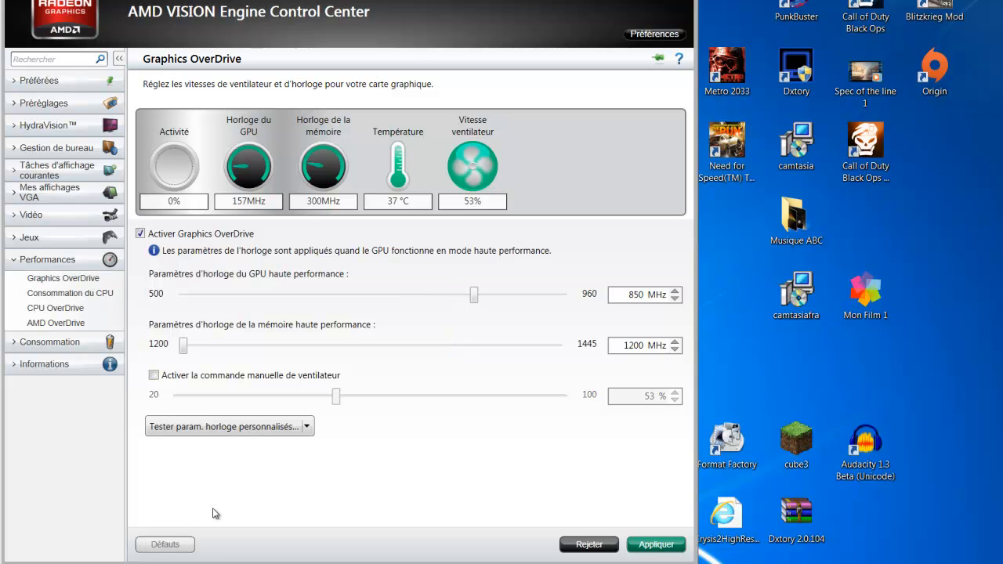